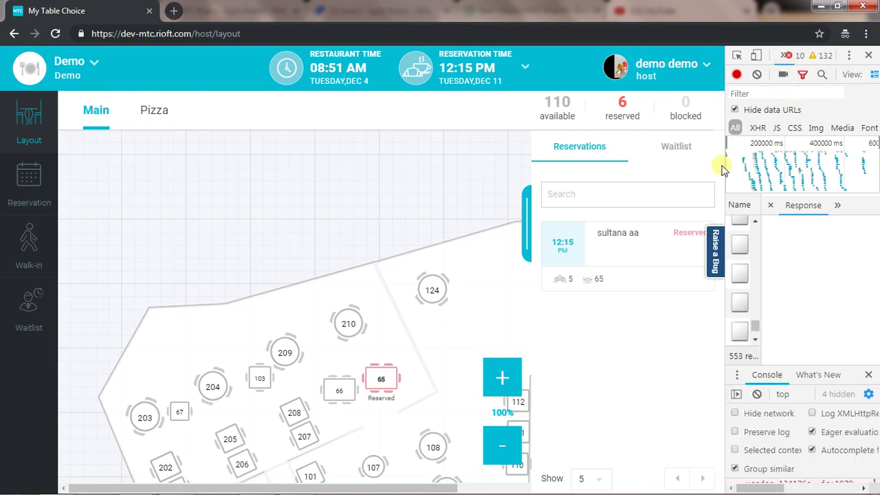
# Widen DevTools and switch to the Console to show the latest 'Request failed with status code 400' errors
pyautogui.moveTo(729, 173); pyautogui.dragTo(705, 173)
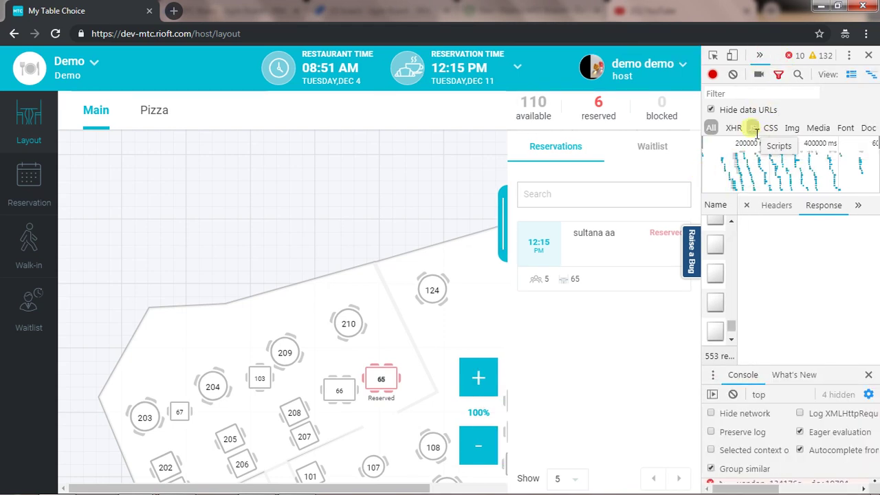
pyautogui.click(761, 55)
pyautogui.click(785, 90)
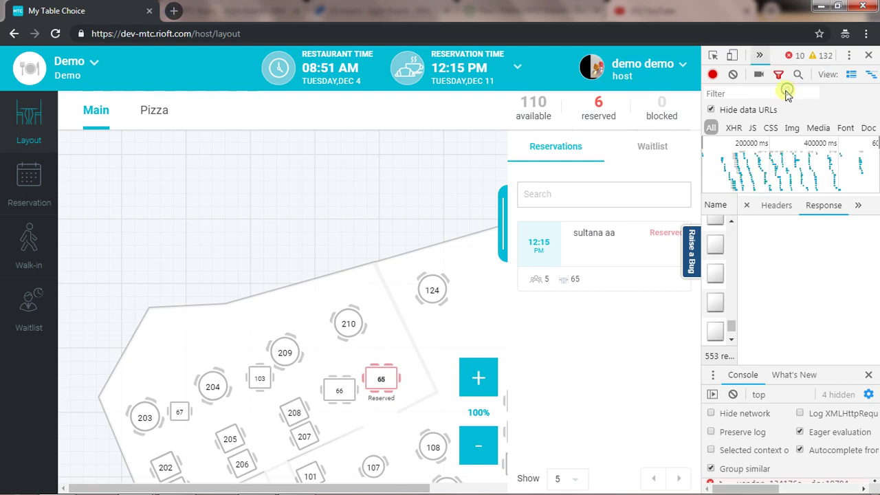
pyautogui.scroll(-5, 814, 351)
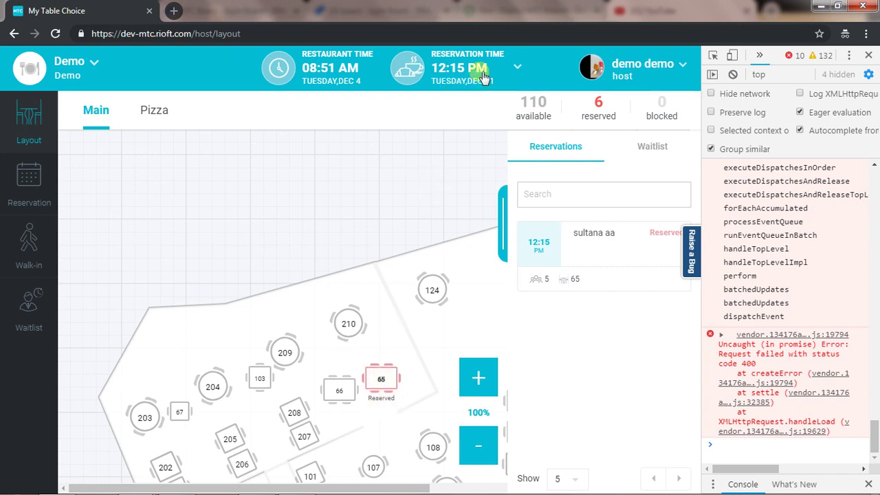
# Show Tuesday Dec 4 reservations, via Dec 11, and open the 5-person table 65 booking
pyautogui.click(509, 84)
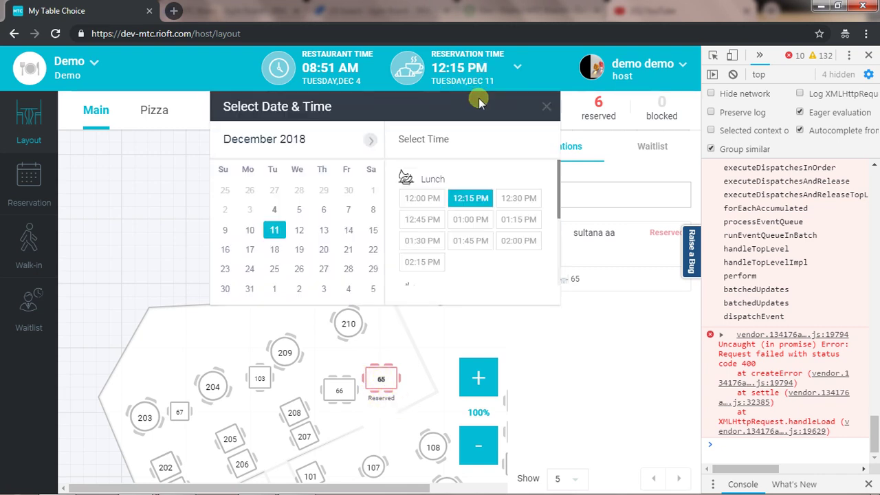
pyautogui.click(275, 228)
pyautogui.click(275, 210)
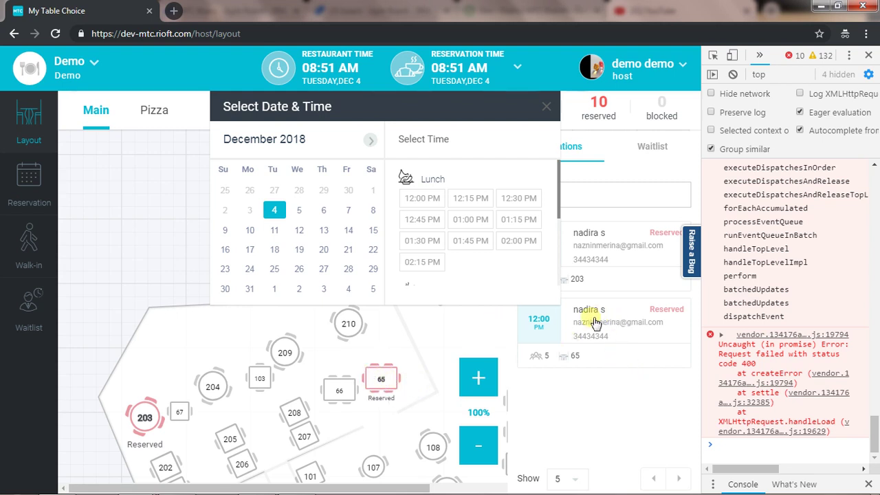
pyautogui.click(633, 311)
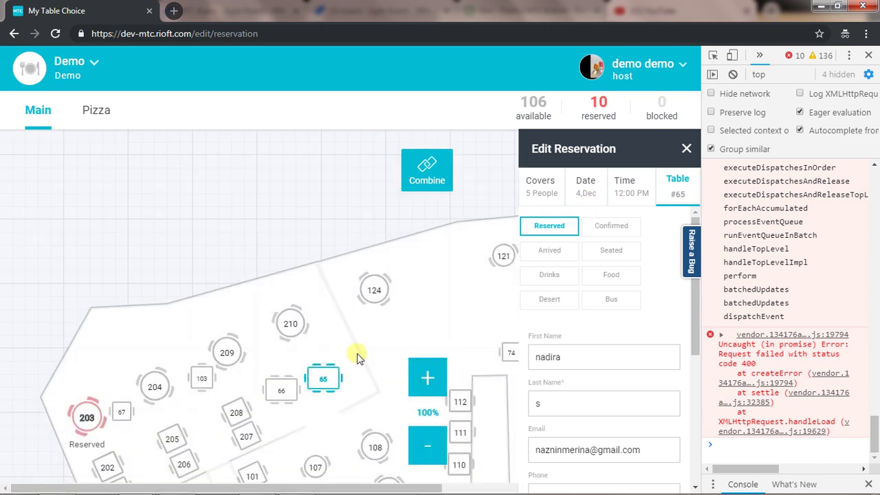
# Change the reservation date to December 11 and the time to the 12:15 PM Lunch slot
pyautogui.click(585, 186)
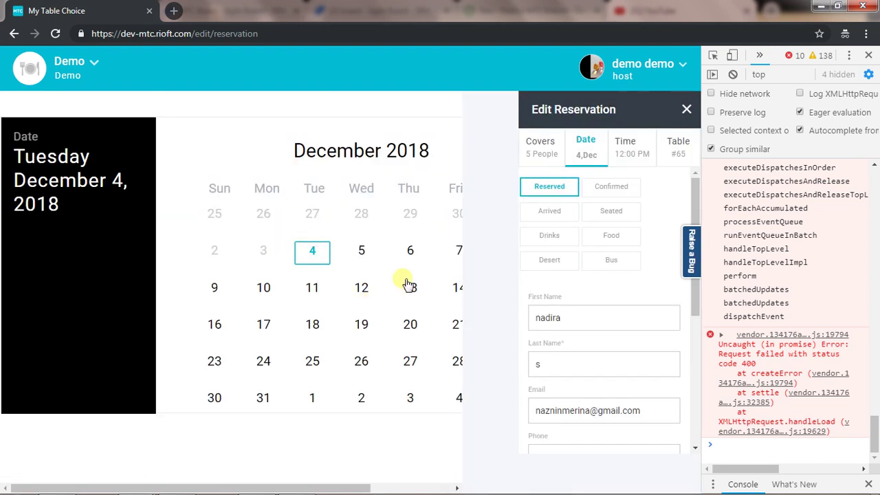
pyautogui.click(312, 289)
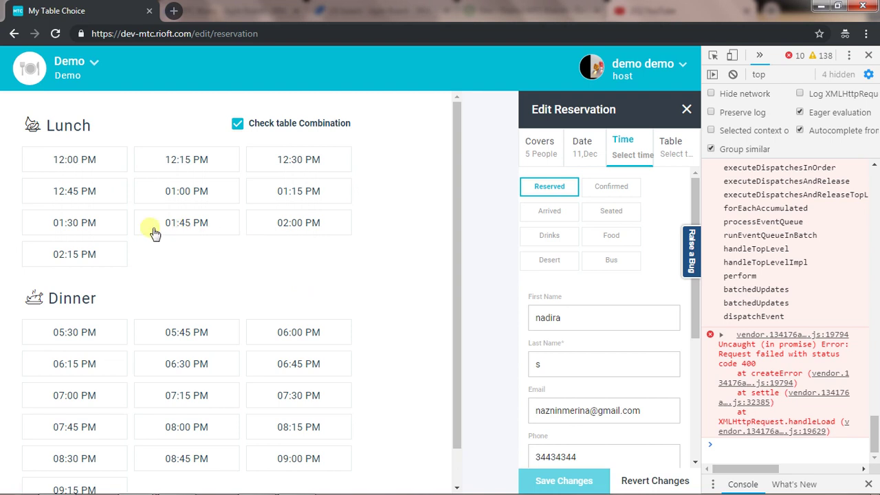
pyautogui.click(186, 153)
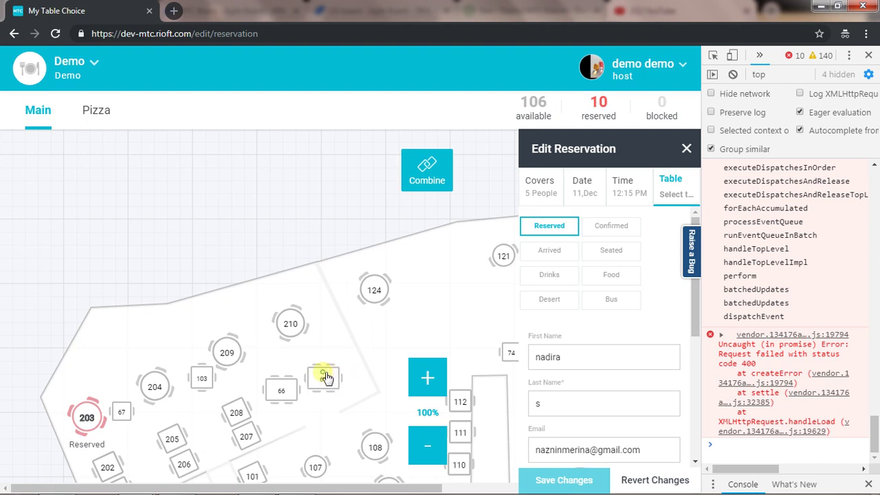
# Assign table 65, save, dismiss the Edited! notice, and open the failed PUT request link
pyautogui.click(326, 377)
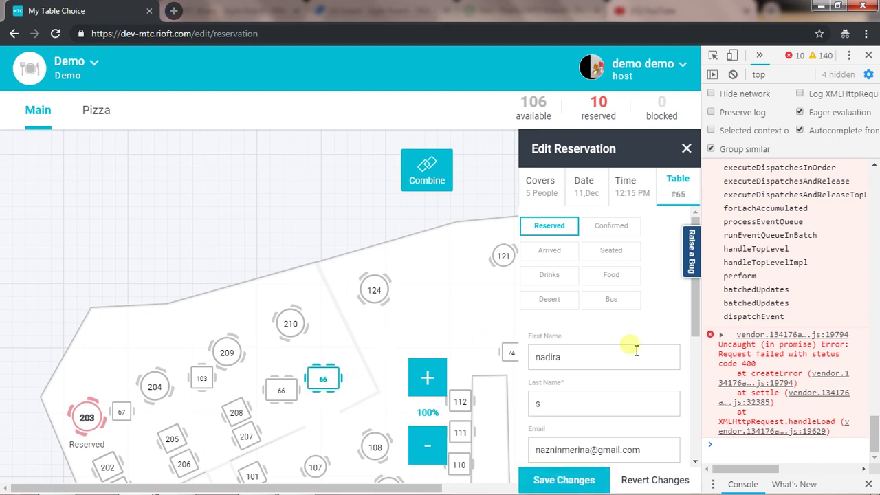
pyautogui.click(574, 483)
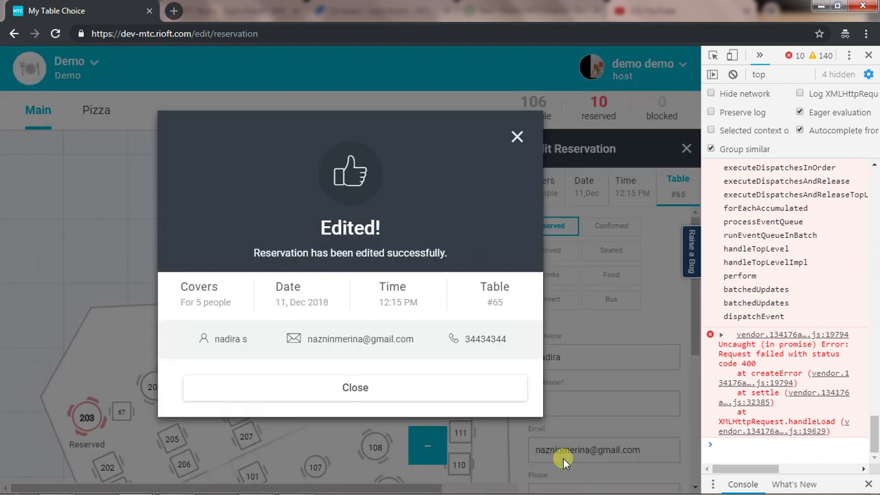
pyautogui.click(355, 389)
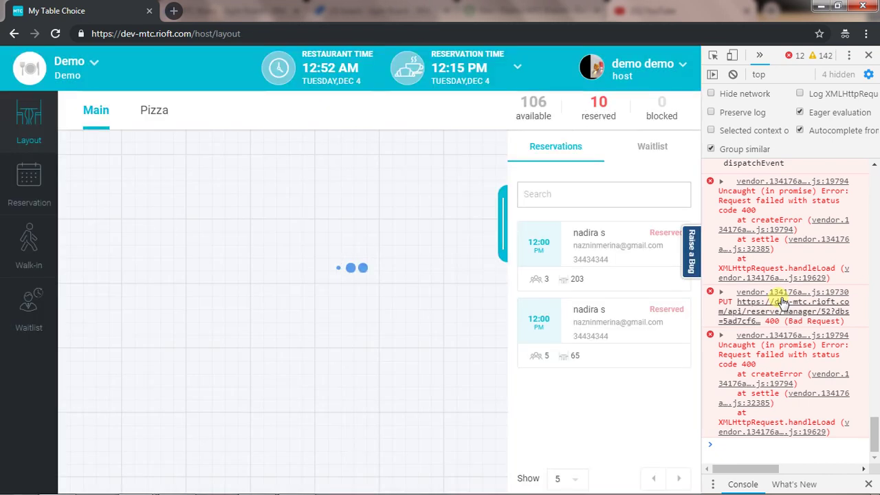
pyautogui.click(774, 302)
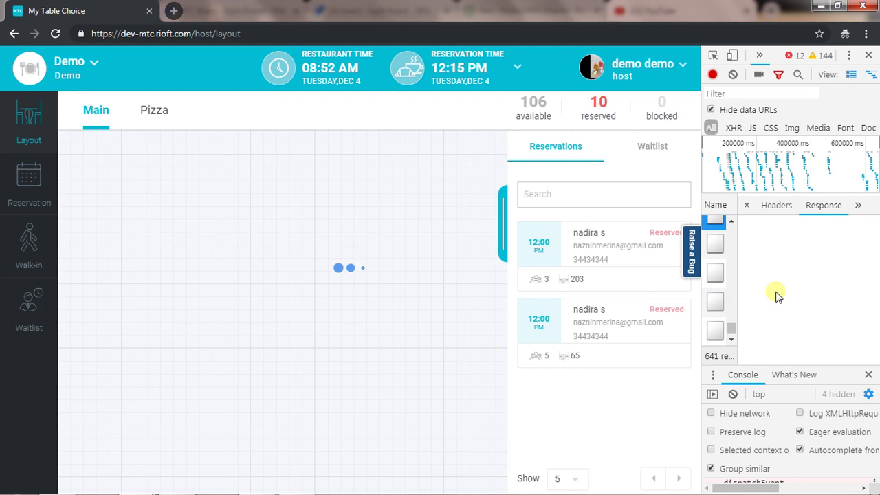
# Widen DevTools and browse the network request list, checking a thumbnail image request's headers
pyautogui.moveTo(701, 294); pyautogui.dragTo(511, 294)
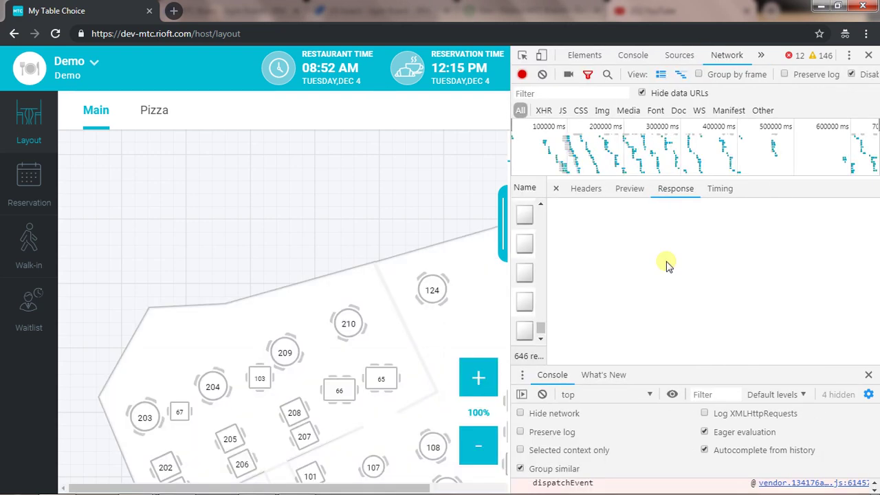
pyautogui.click(525, 272)
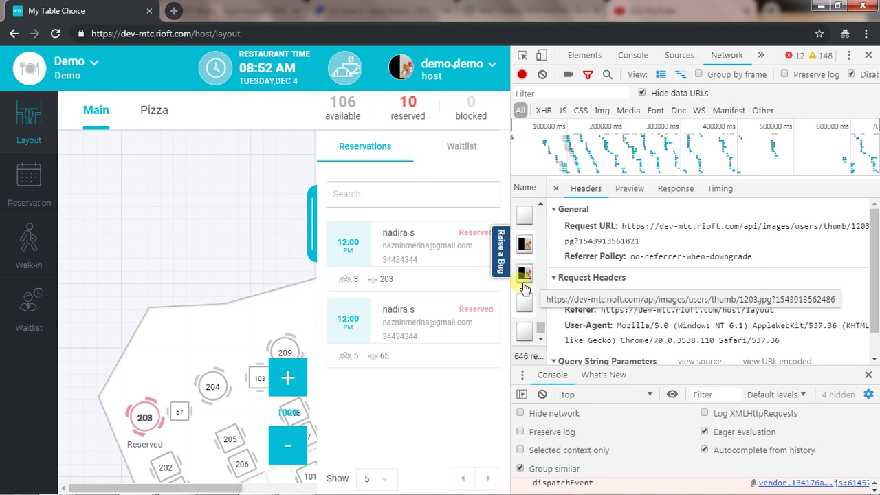
pyautogui.moveTo(555, 279); pyautogui.dragTo(763, 277)
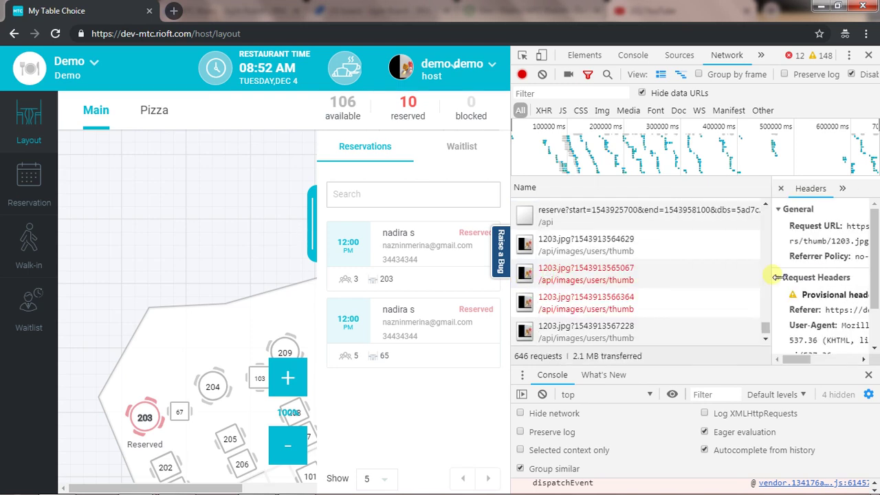
pyautogui.scroll(3, 604, 299)
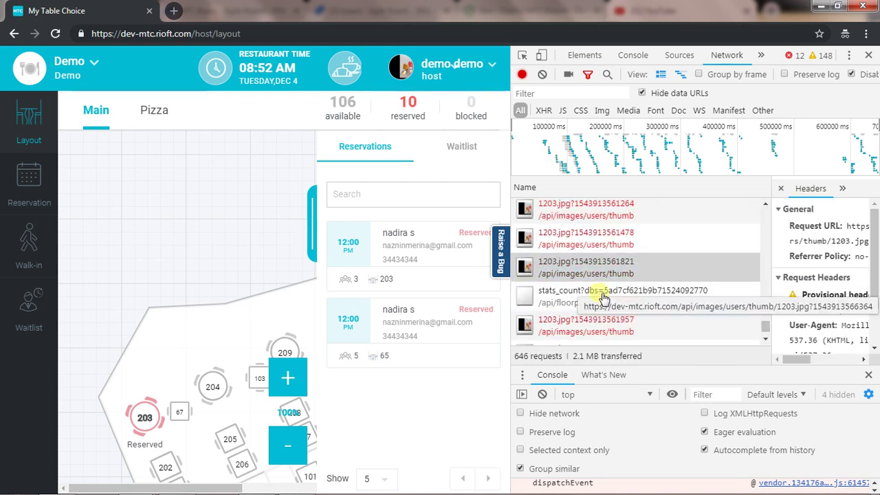
pyautogui.scroll(3, 603, 298)
pyautogui.scroll(3, 602, 295)
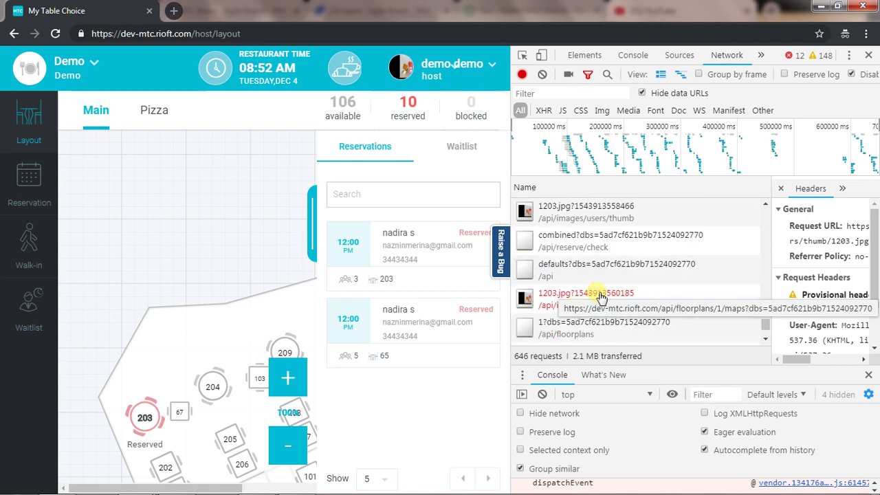
pyautogui.scroll(2, 599, 296)
pyautogui.scroll(8, 598, 296)
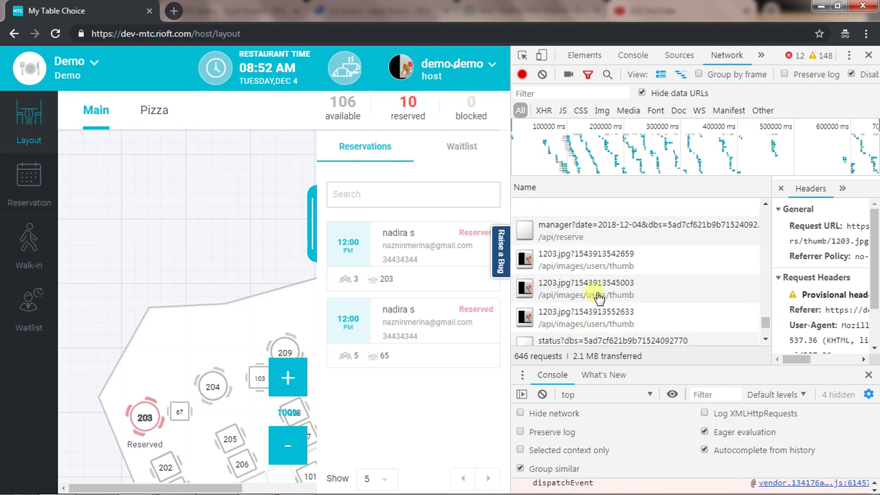
pyautogui.scroll(-5, 590, 292)
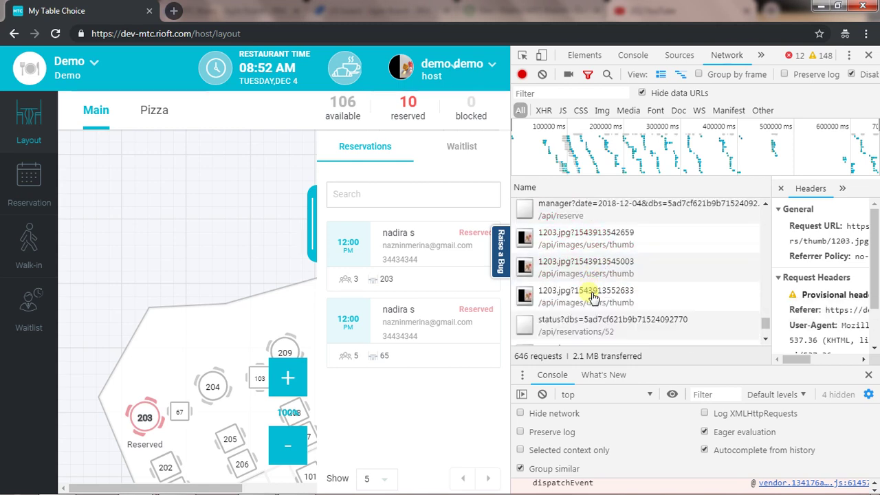
# Open the failed PUT request's 400 response, 'Another Reservation Exists in Given start & end time', then narrow DevTools
pyautogui.click(633, 55)
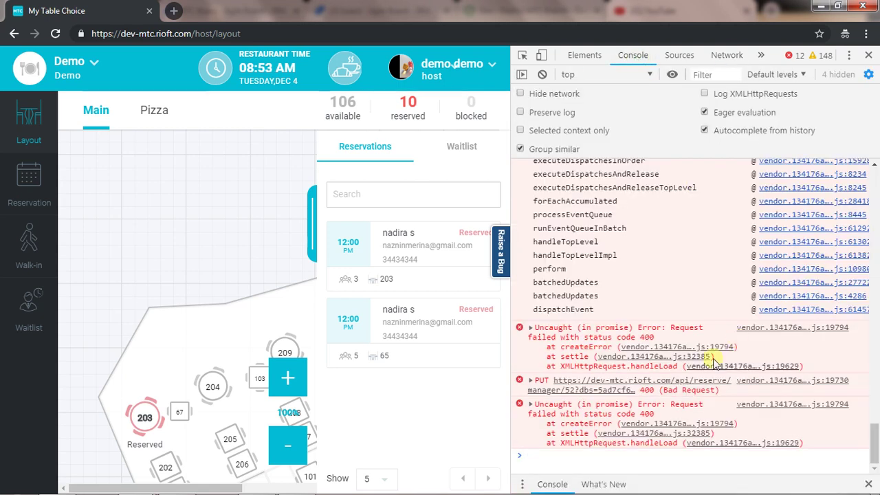
pyautogui.click(591, 382)
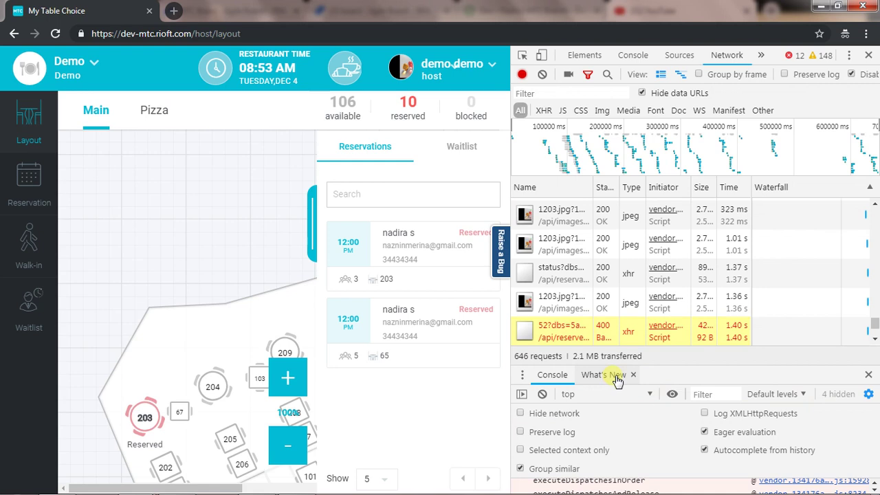
pyautogui.click(557, 335)
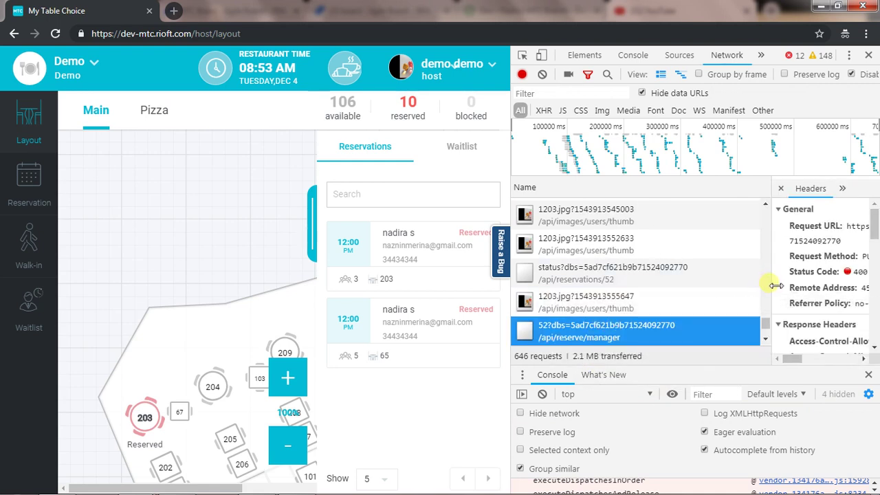
pyautogui.moveTo(771, 291); pyautogui.dragTo(508, 286)
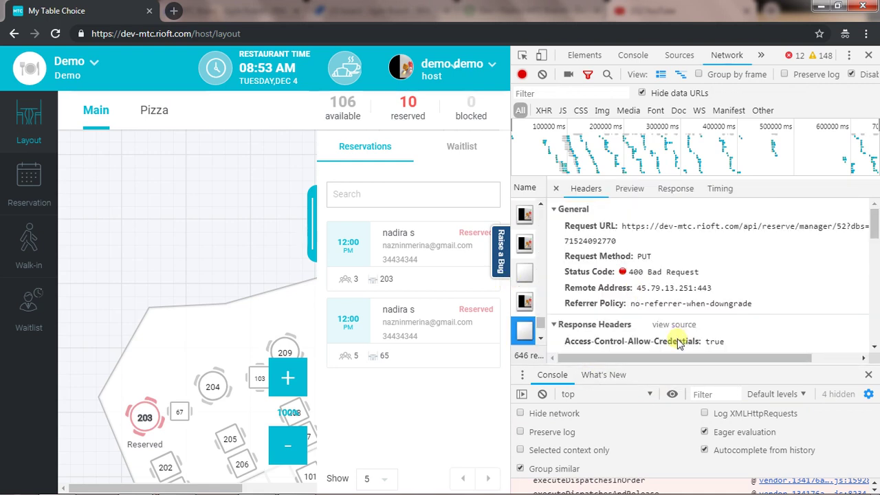
pyautogui.scroll(-5, 658, 292)
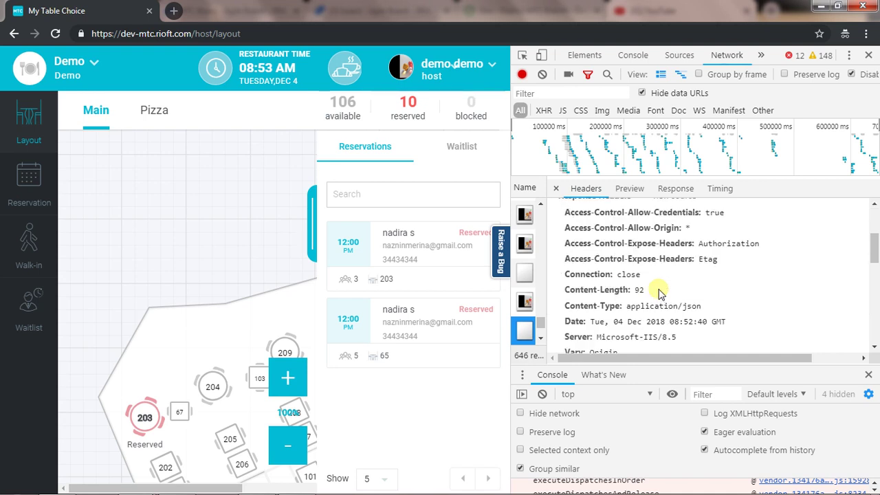
pyautogui.click(676, 189)
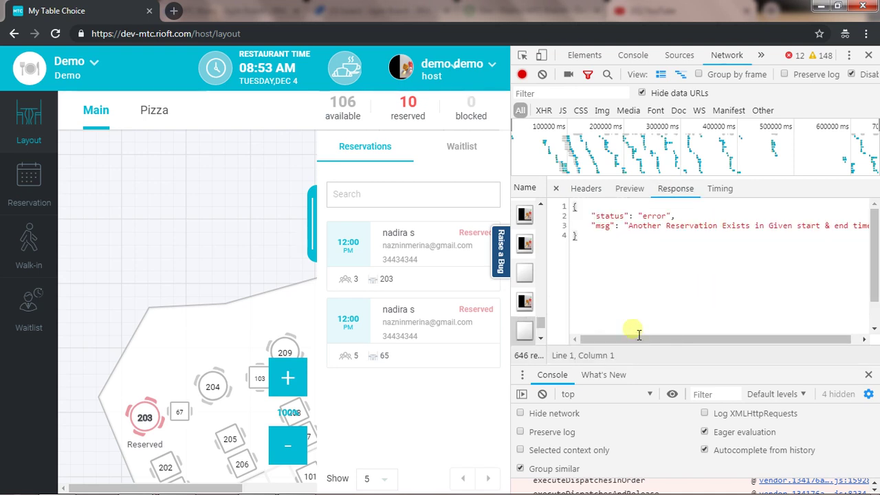
pyautogui.click(511, 160)
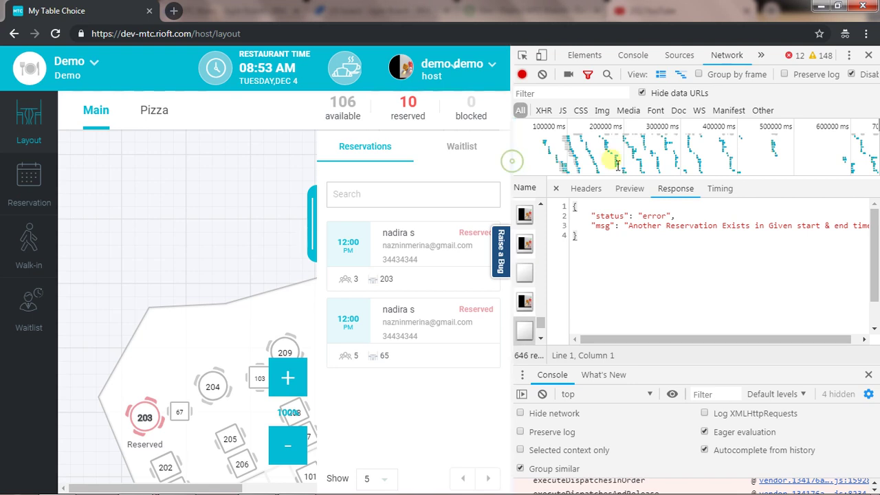
pyautogui.moveTo(617, 163); pyautogui.dragTo(747, 179)
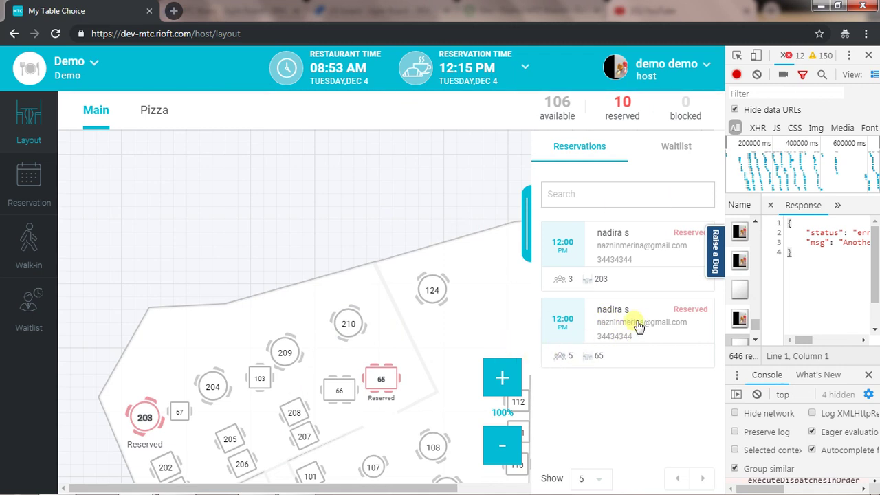
# Browse December dates to Friday Dec 28 and open the 9-person booking on tables 209, 210, 124
pyautogui.click(472, 67)
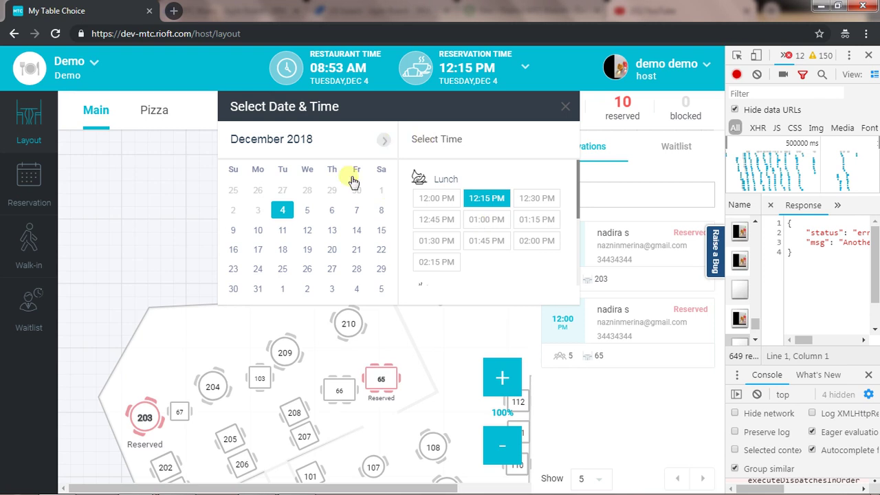
pyautogui.click(309, 214)
pyautogui.click(375, 214)
pyautogui.click(282, 211)
pyautogui.click(358, 211)
pyautogui.click(258, 232)
pyautogui.click(357, 229)
pyautogui.click(357, 250)
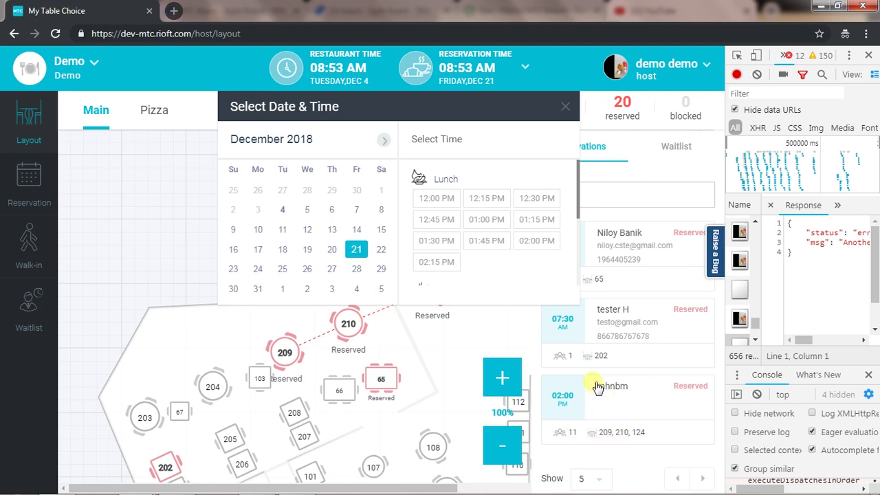
pyautogui.click(360, 272)
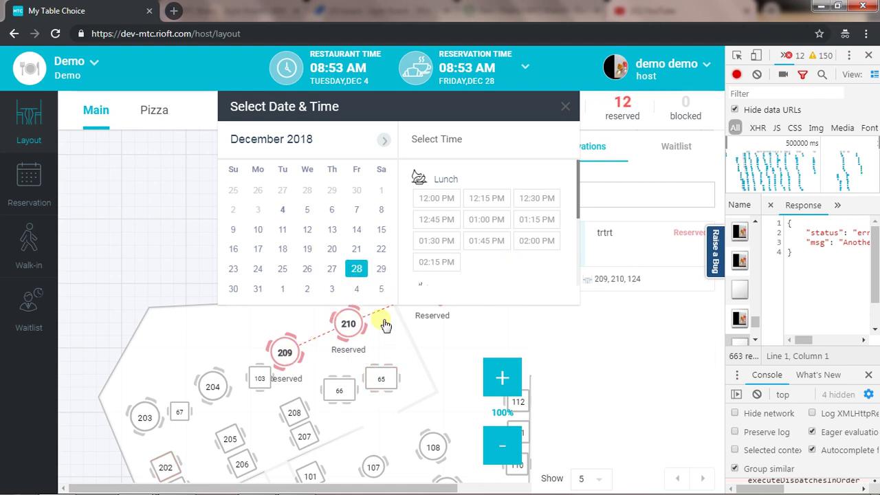
pyautogui.click(637, 240)
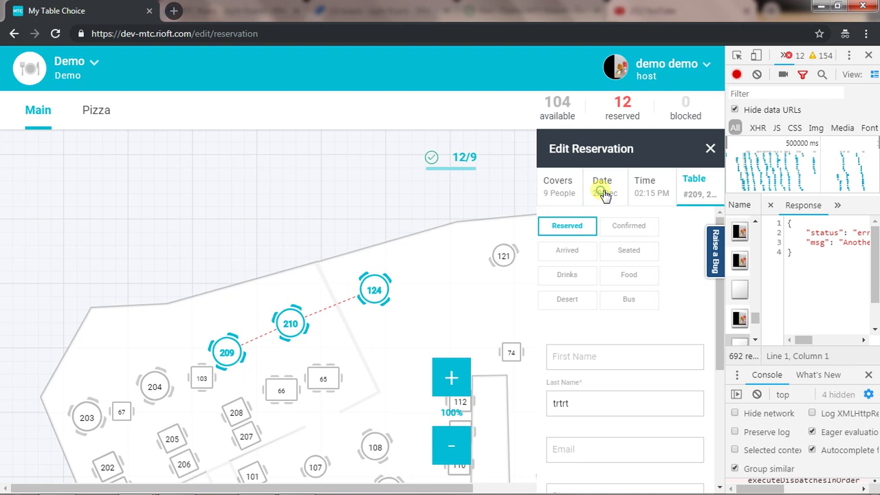
# Change the 9-person booking's date to January 4 and its time to 01:00 PM
pyautogui.click(602, 193)
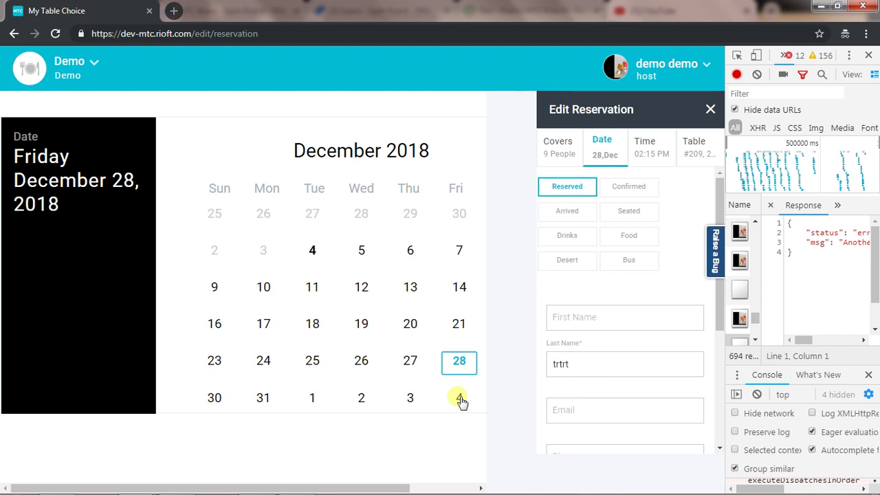
pyautogui.click(459, 399)
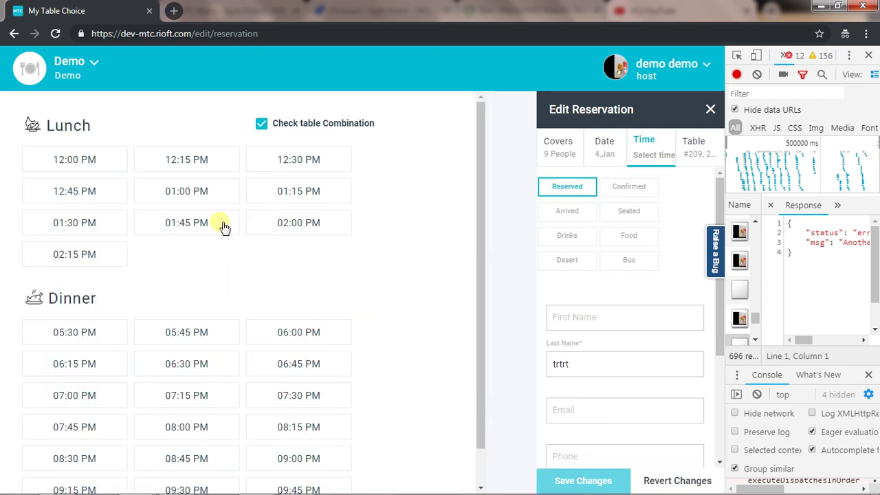
pyautogui.click(195, 190)
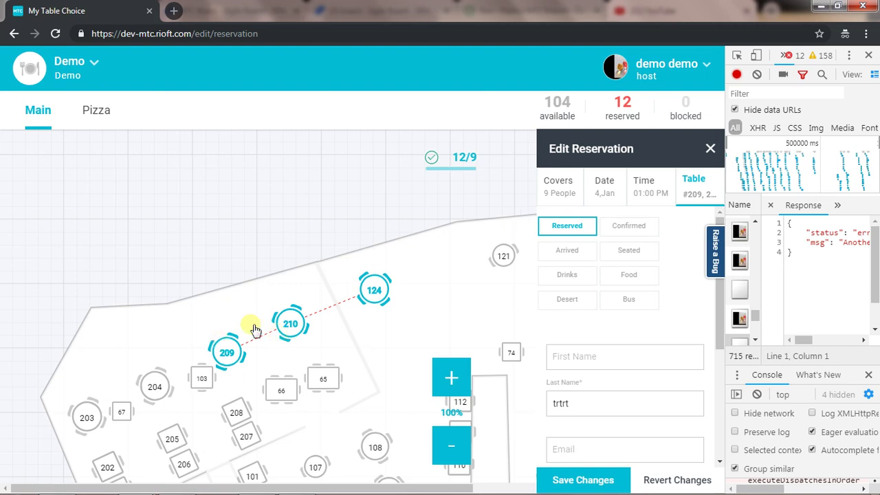
# Replace tables 210 and 124 with table 65, save, and close the Edited confirmation
pyautogui.click(289, 329)
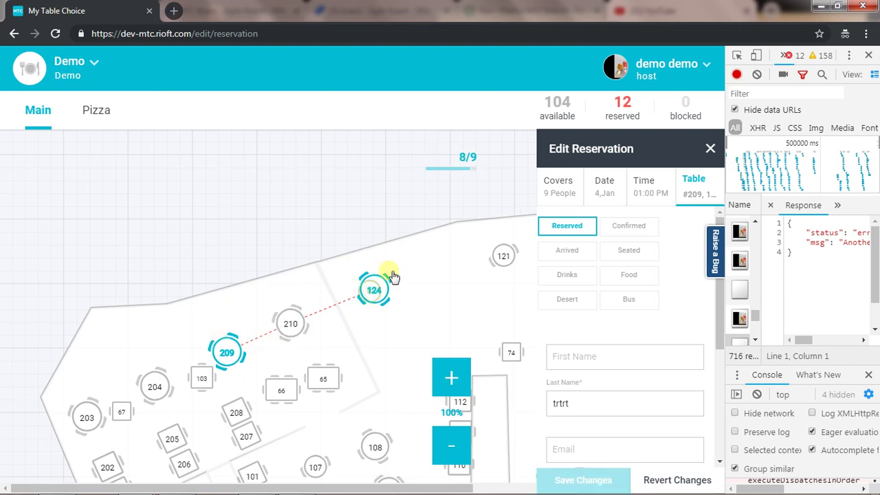
pyautogui.click(389, 276)
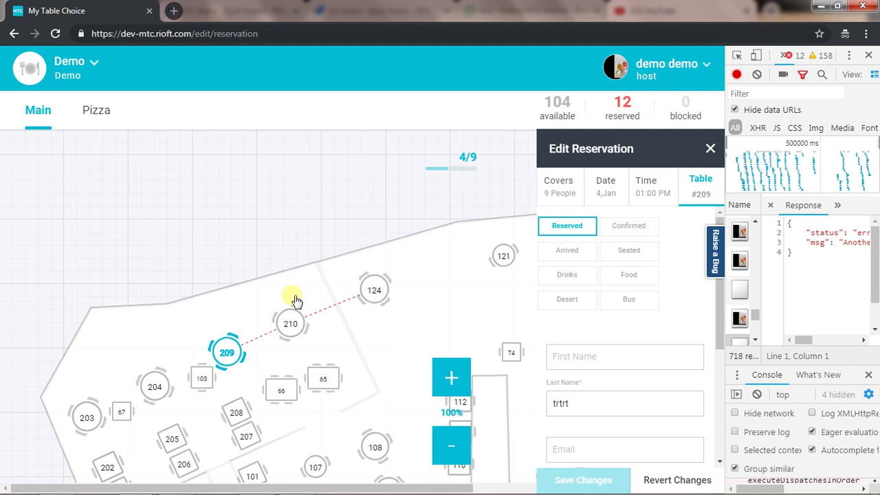
pyautogui.click(323, 379)
pyautogui.click(572, 480)
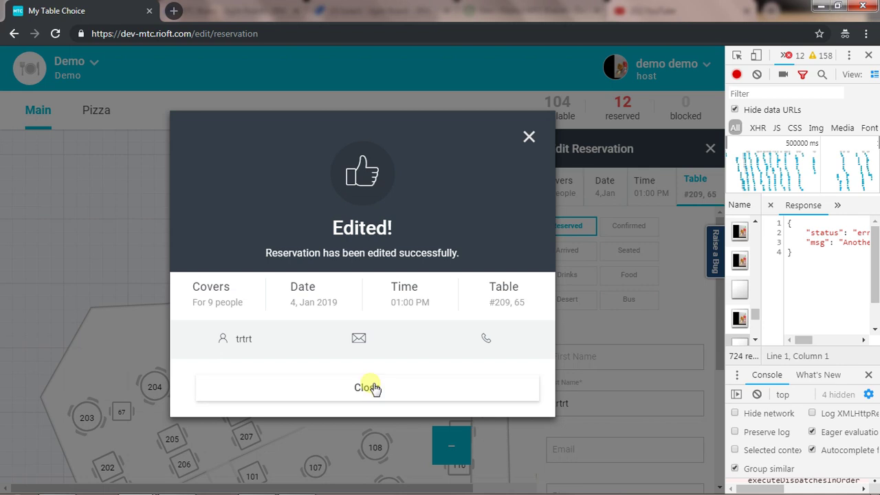
pyautogui.click(349, 394)
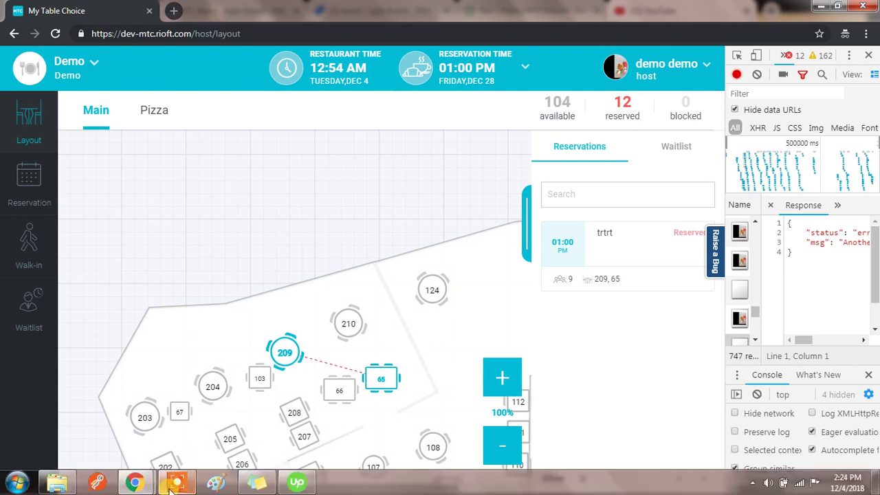
pyautogui.click(173, 483)
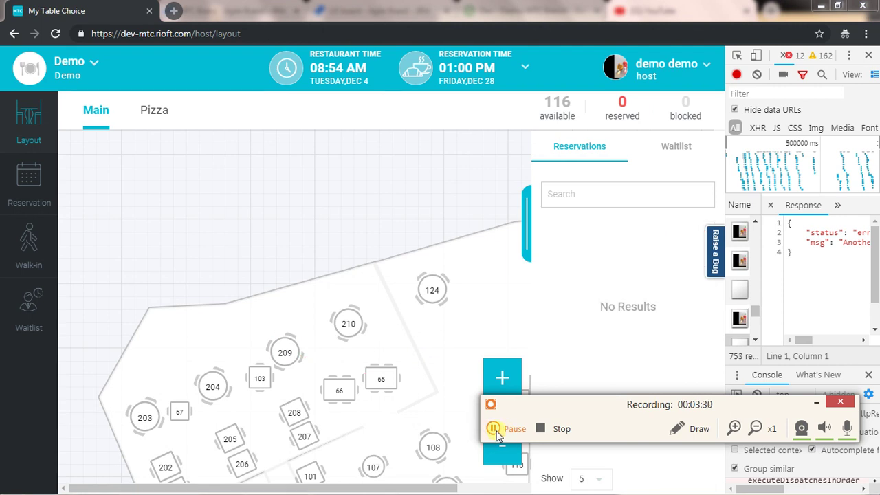